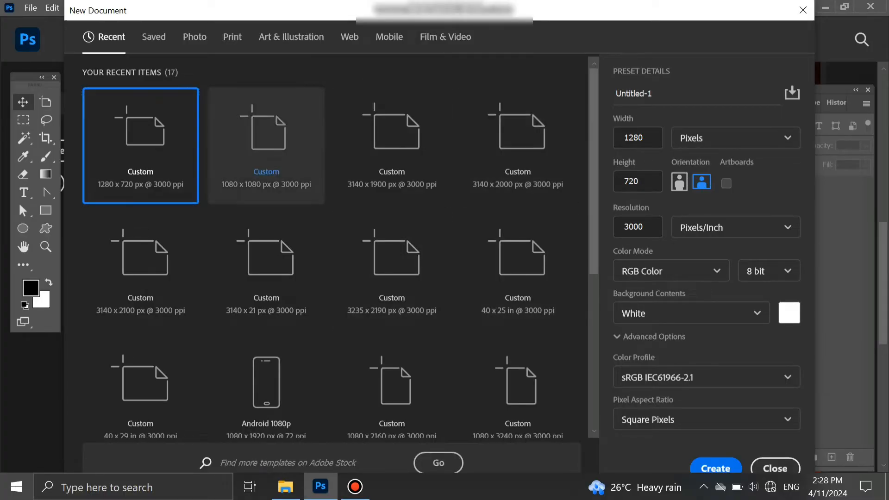
- Create a document from the recent 1080 x 1080 px preset at 3000 ppi, with pixels as the unit and RGB Color mode
click(266, 139)
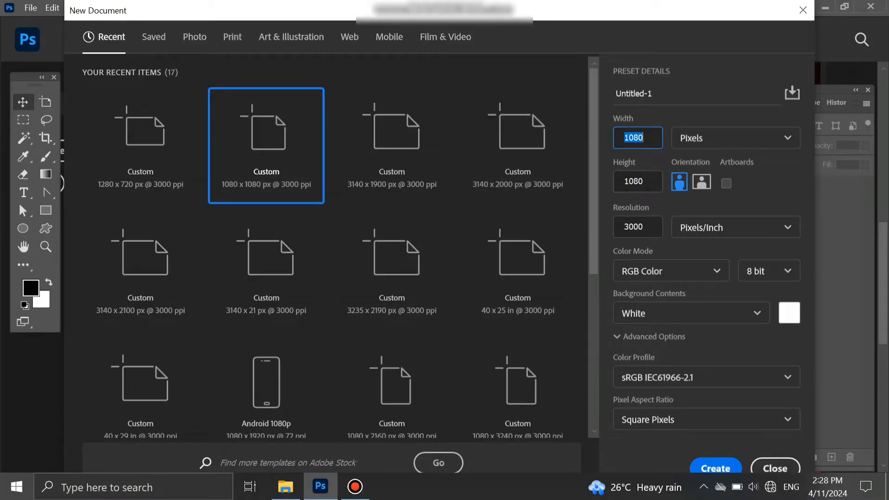
click(736, 138)
click(735, 164)
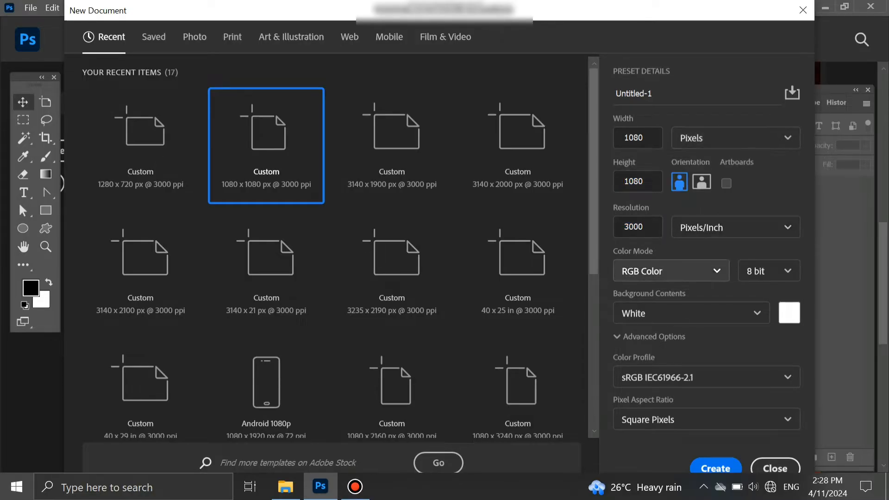
click(671, 271)
click(648, 342)
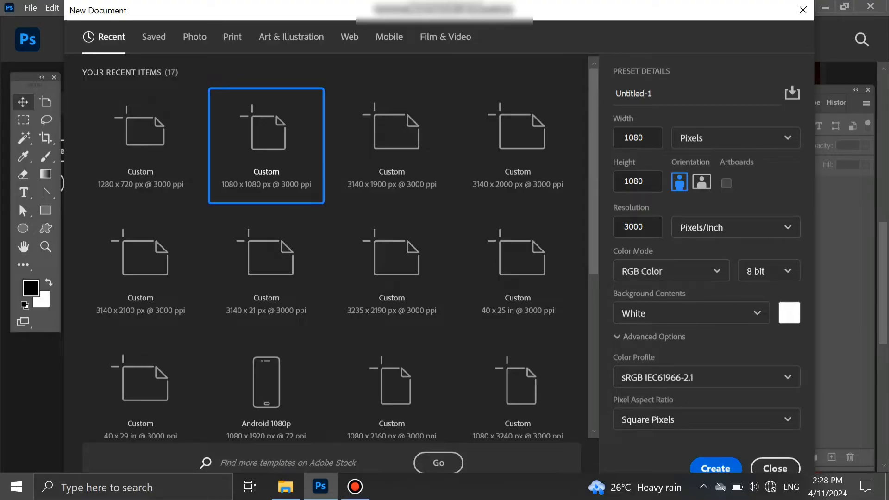
key(Return)
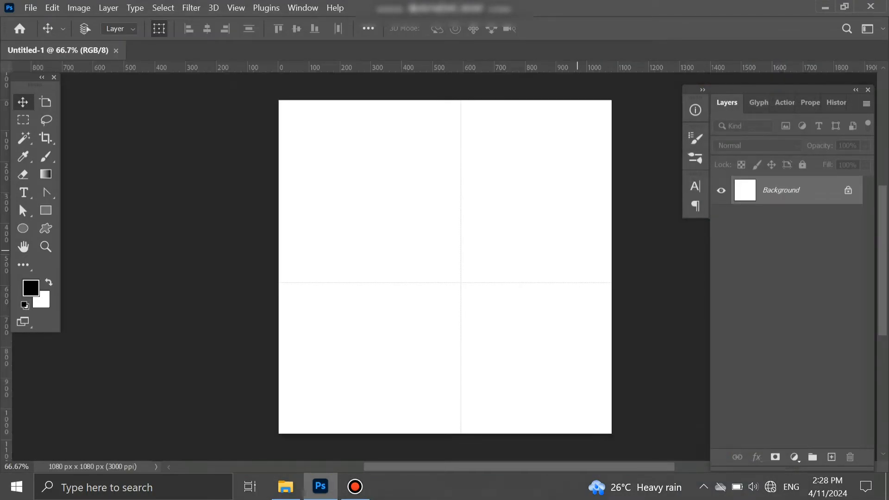
- Place the dark red textured background image 1 from the SANKT CHARTUTHI folder so that it fills the canvas
drag(414, 467, 422, 466)
scroll(423, 341, up, 1)
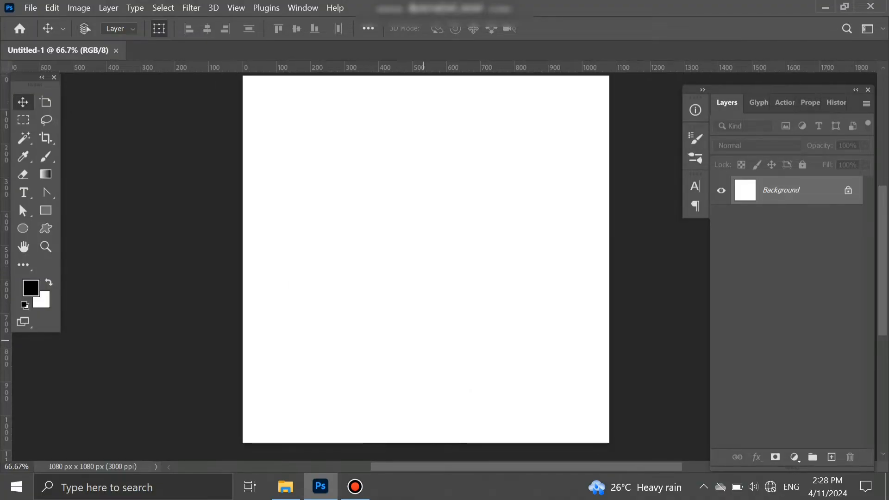
scroll(599, 372, up, 1)
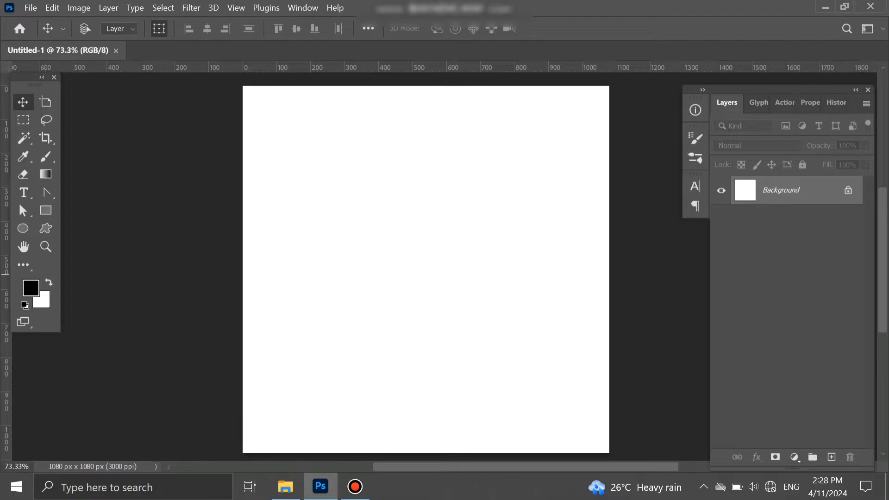
click(286, 487)
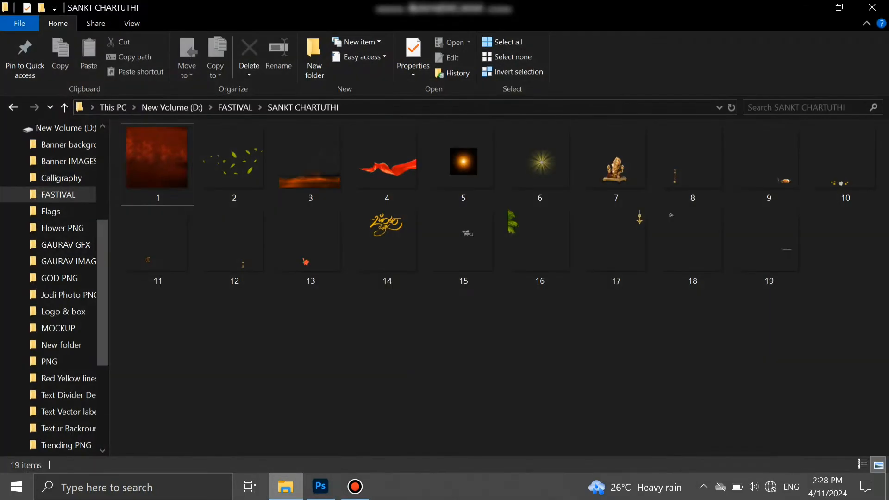
drag(157, 162, 359, 389)
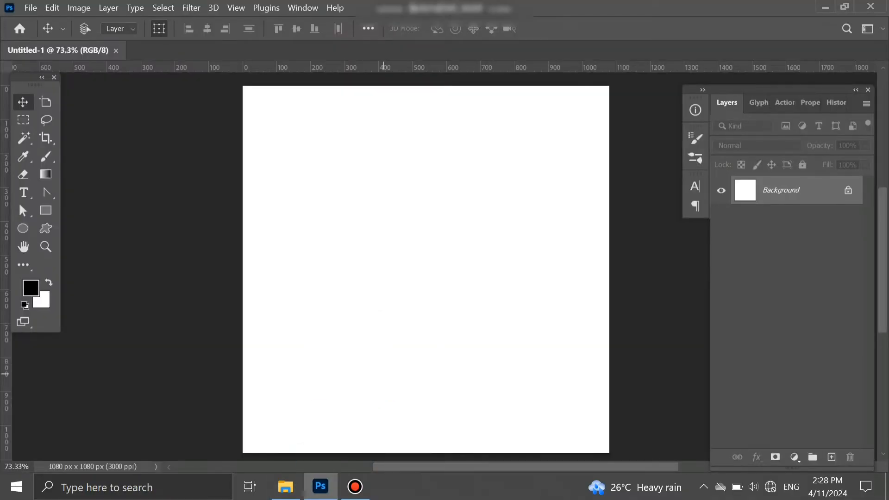
key(Return)
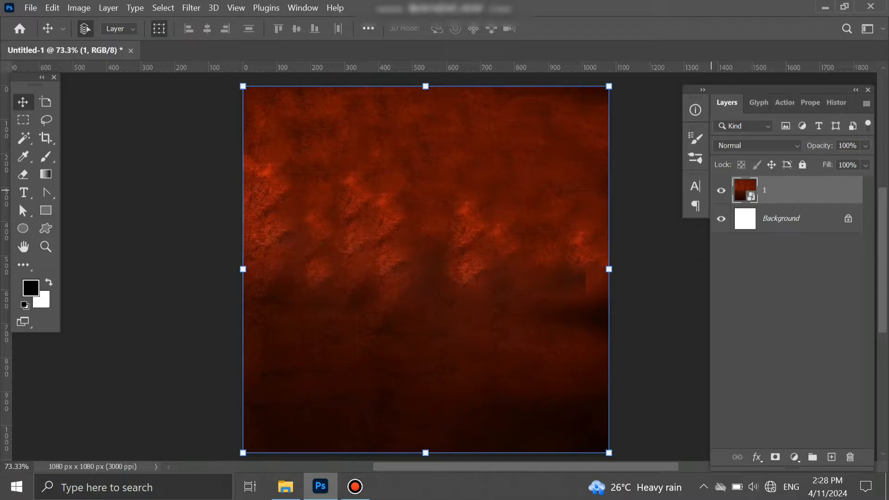
key(e)
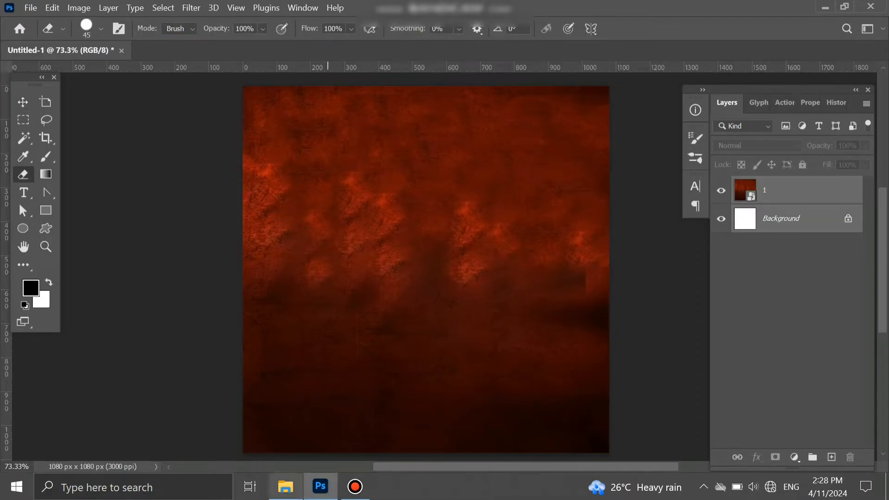
- Place the scattered green leaves image 2 from the SANKT CHARTUTHI folder over the red background at its original size
mouse_move(286, 486)
click(283, 419)
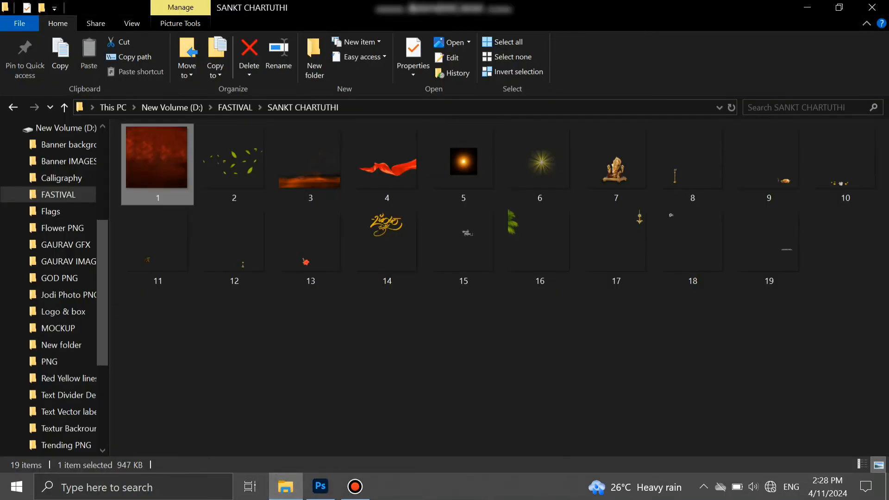
drag(236, 185, 348, 401)
key(Return)
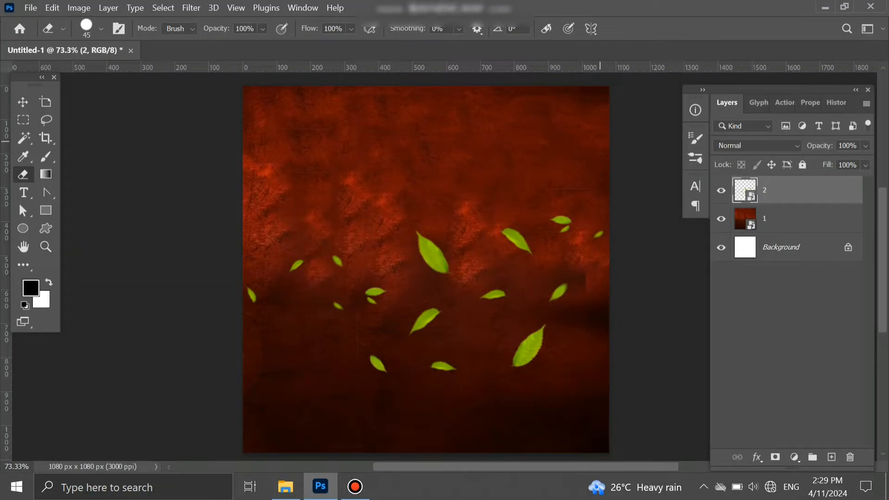
click(750, 224)
- Place the orange floor image 3 from the image folder above the leaves, along the canvas's lower edge
click(286, 486)
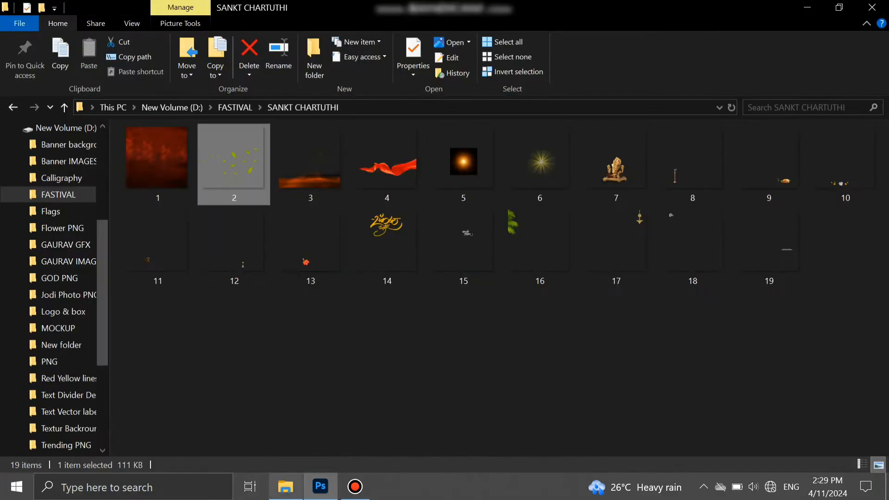
drag(309, 163, 335, 417)
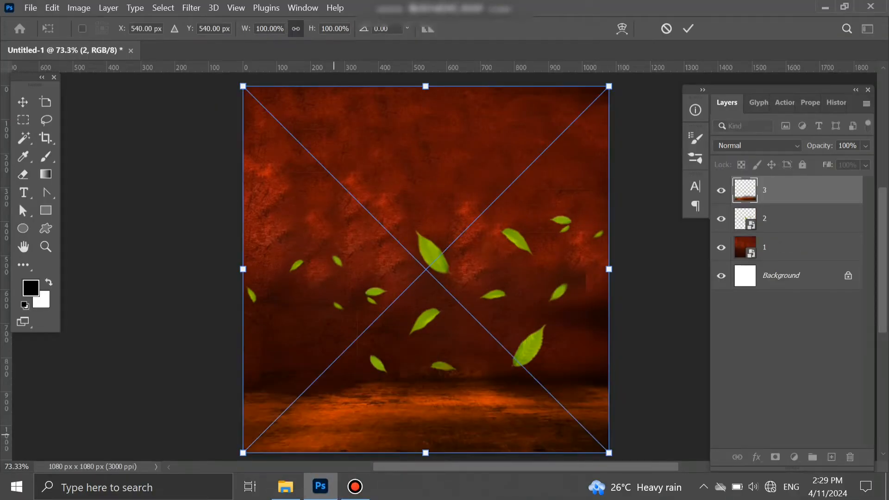
key(Return)
key(e)
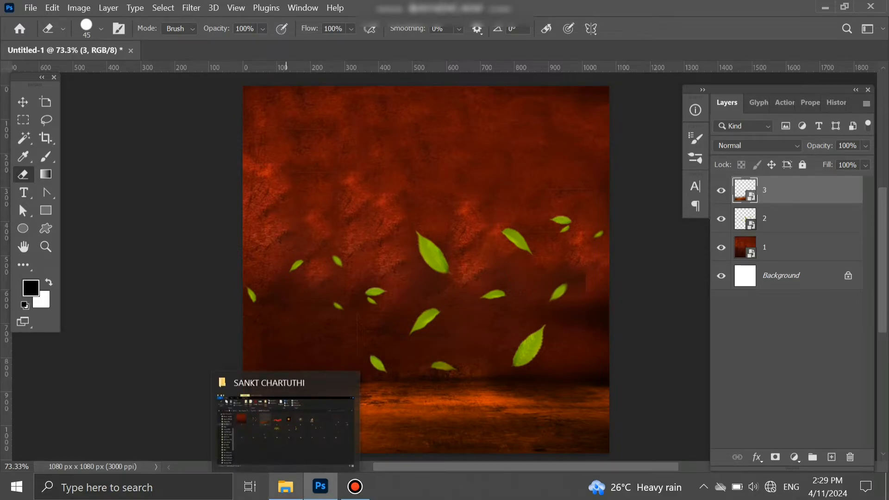
- Place the flowing red cloth image 4 from the image folder above the floor layer at its original size
click(286, 486)
drag(387, 162, 405, 391)
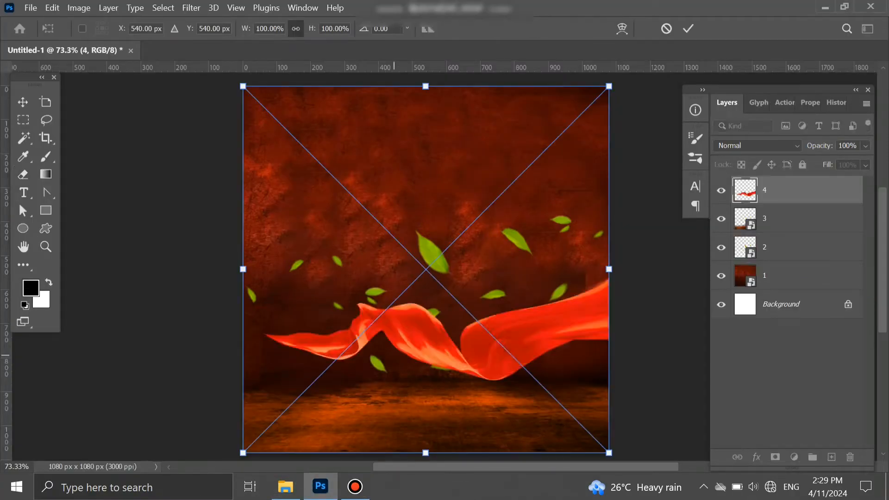
key(Return)
key(e)
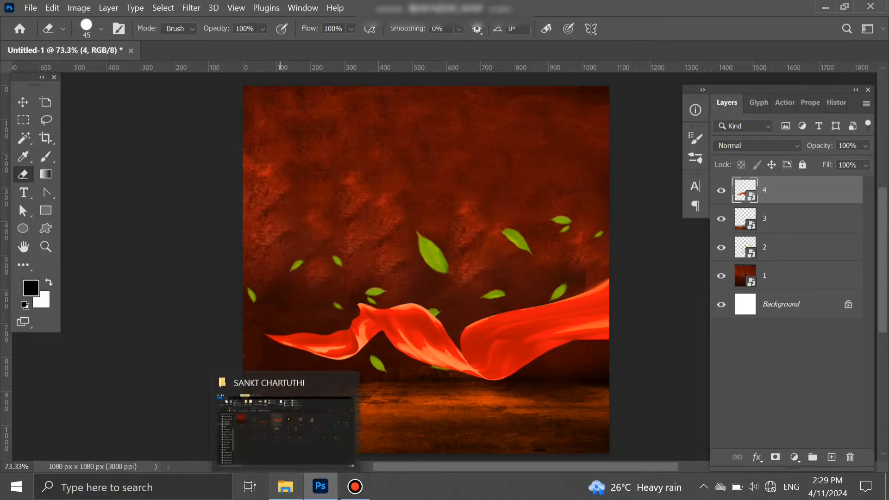
- Place the glowing light image 5 from the image folder above the cloth and set its blend mode to Screen
click(286, 486)
drag(463, 181, 370, 324)
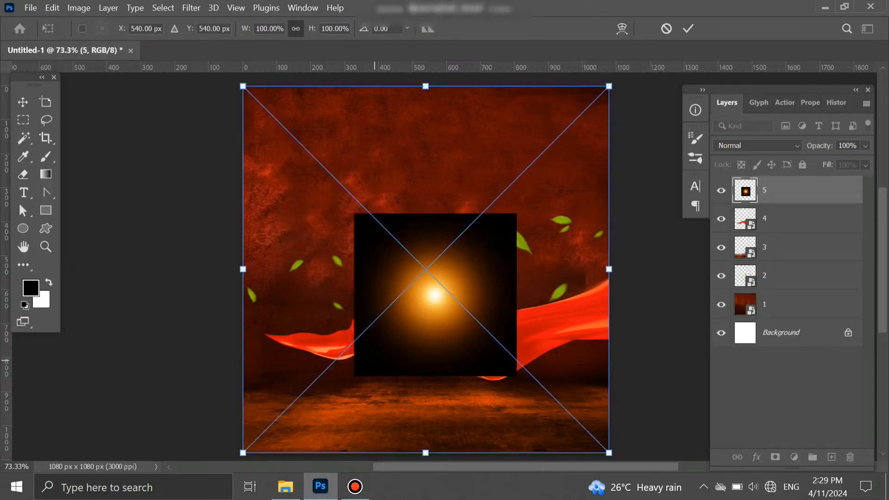
key(Return)
key(e)
click(757, 146)
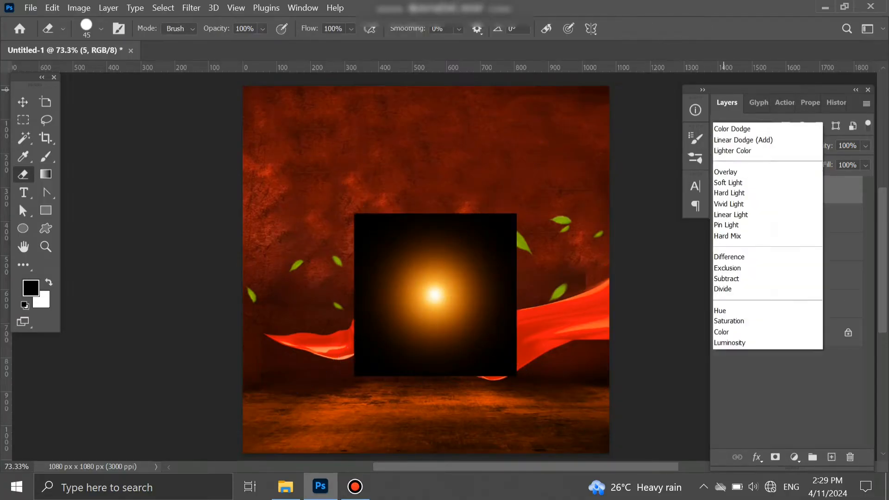
click(728, 235)
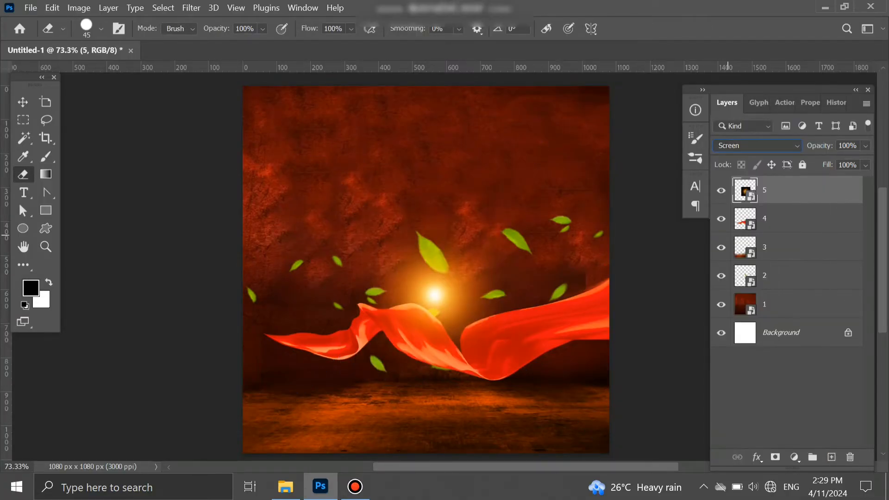
- Place the golden light rays image 6 from the image folder over the glow at its original size
click(286, 486)
drag(540, 162, 385, 325)
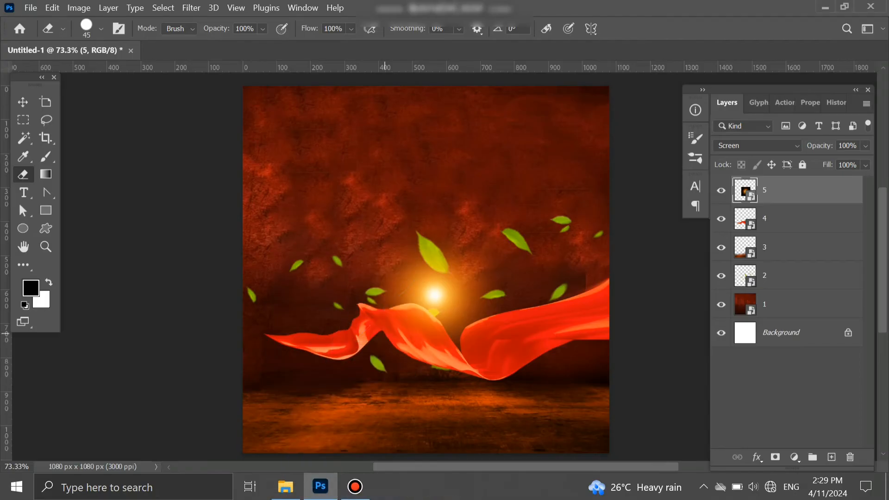
key(Return)
key(e)
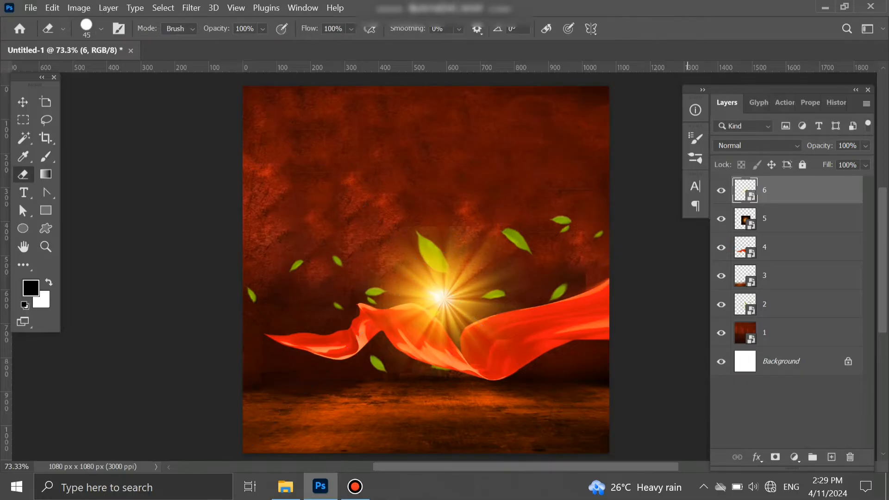
- Place the golden Ganesha idol image 7 from the image folder in front of the light rays and check its placement
click(286, 486)
drag(616, 162, 363, 392)
scroll(312, 169, down, 3)
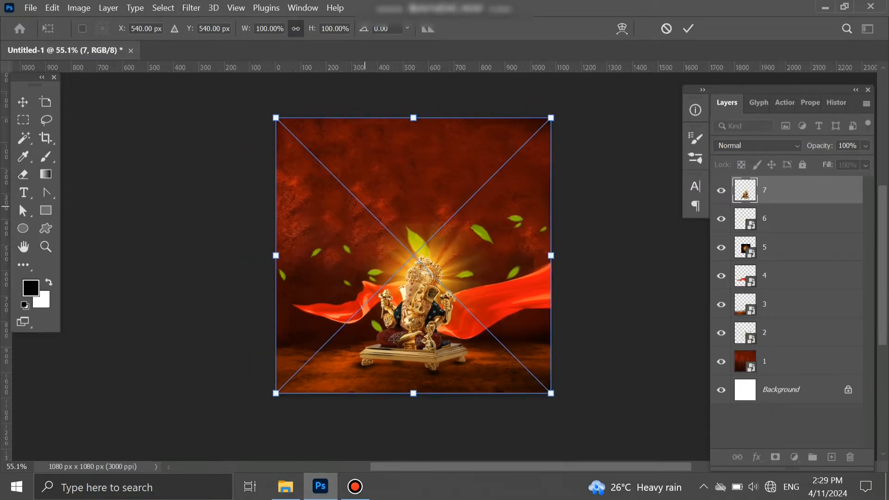
scroll(398, 197, up, 1)
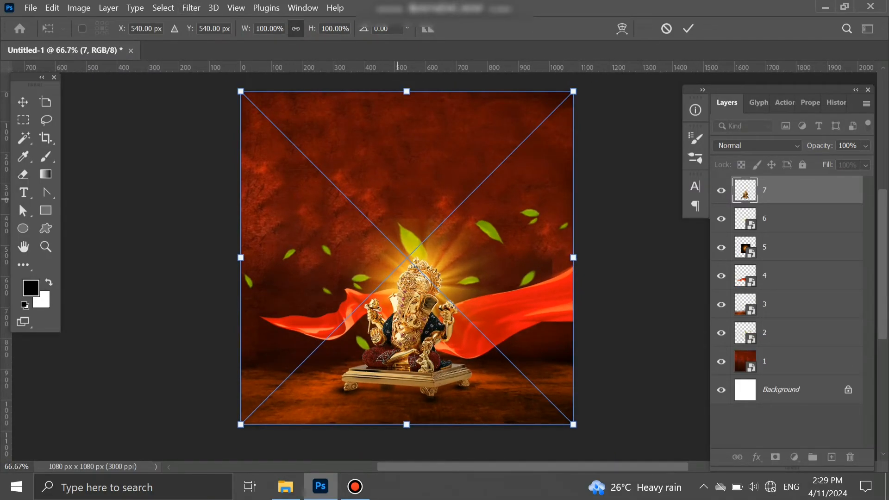
scroll(393, 198, up, 1)
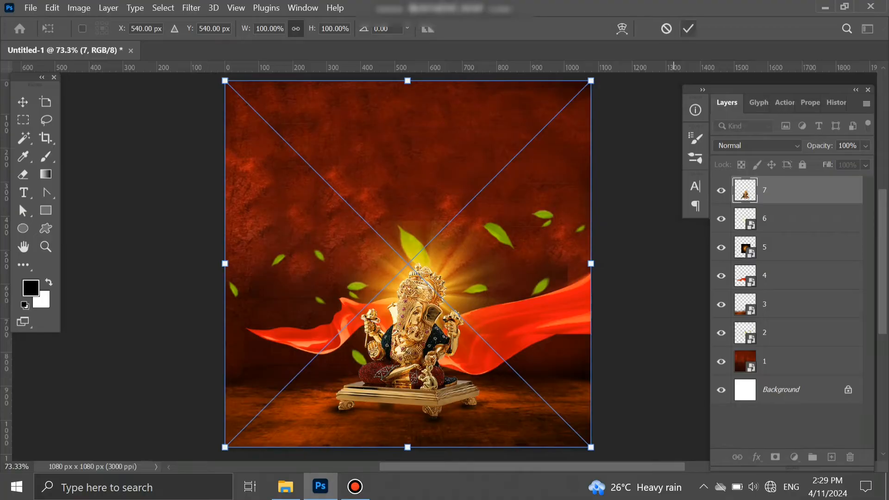
key(Return)
key(e)
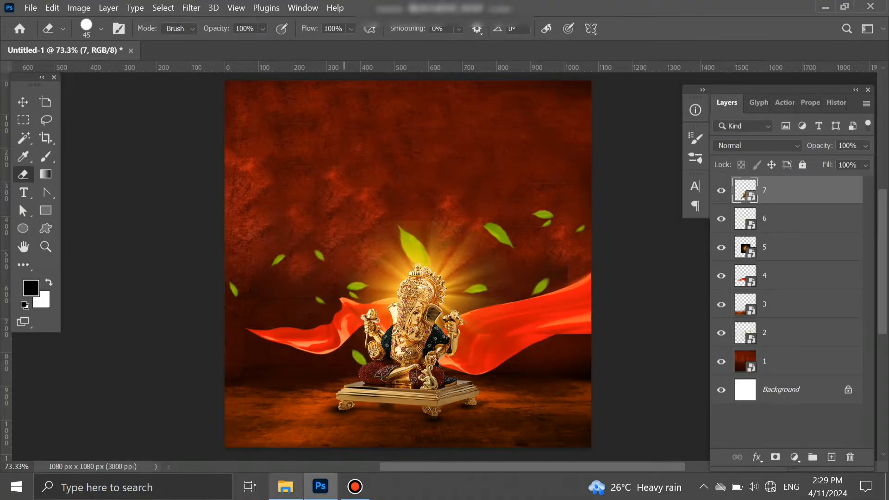
scroll(413, 391, up, 3)
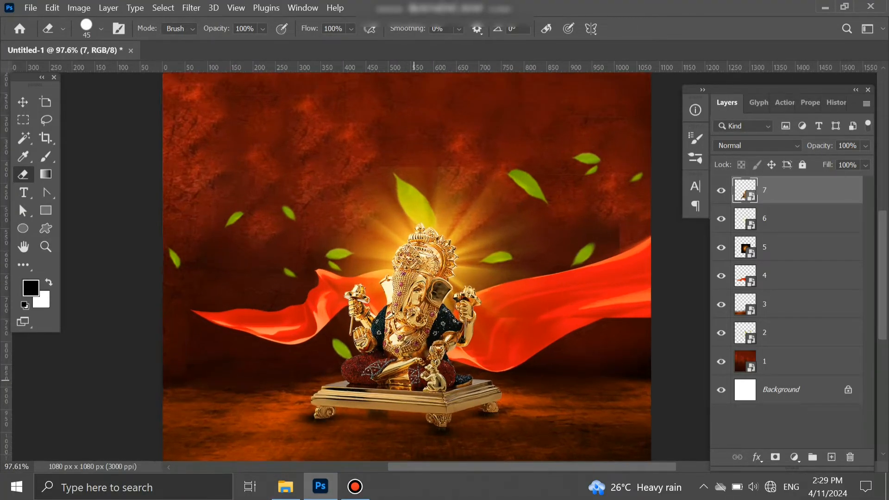
scroll(414, 380, up, 1)
scroll(414, 381, down, 4)
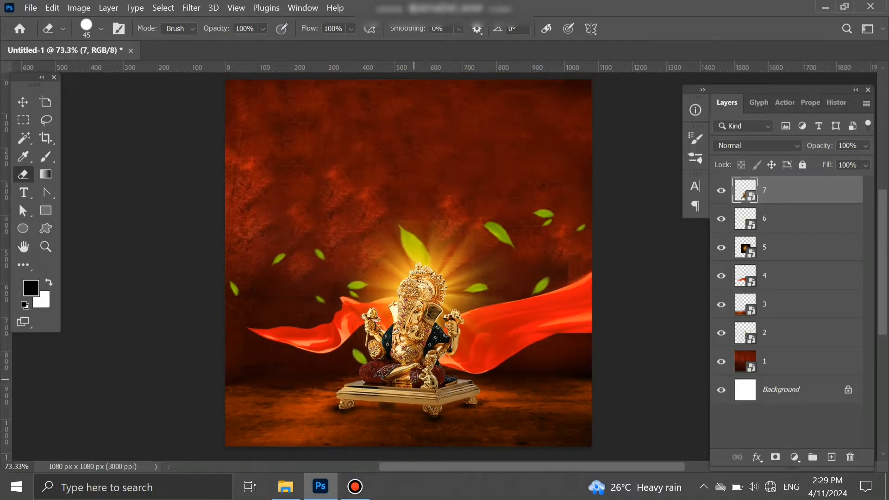
- Place the standing brass lamp image 8 from the image folder beside the Ganesha idol at its original size
click(286, 487)
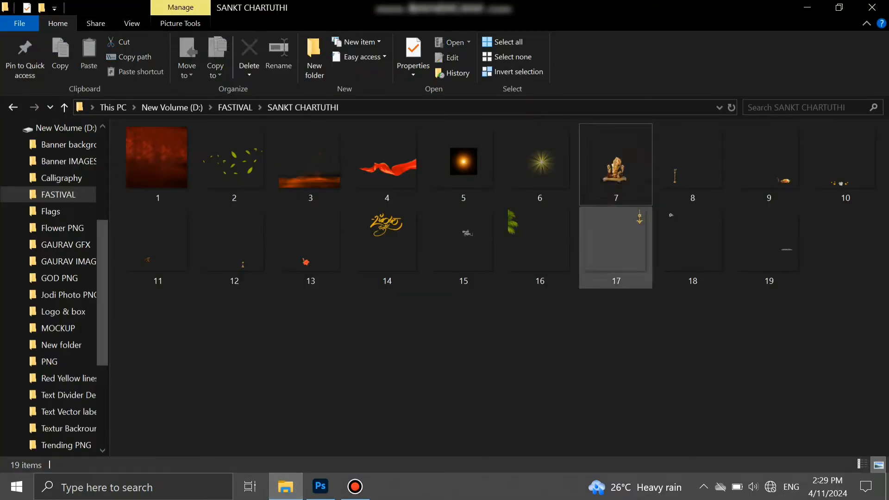
drag(693, 165, 407, 263)
key(Return)
key(Return)
key(e)
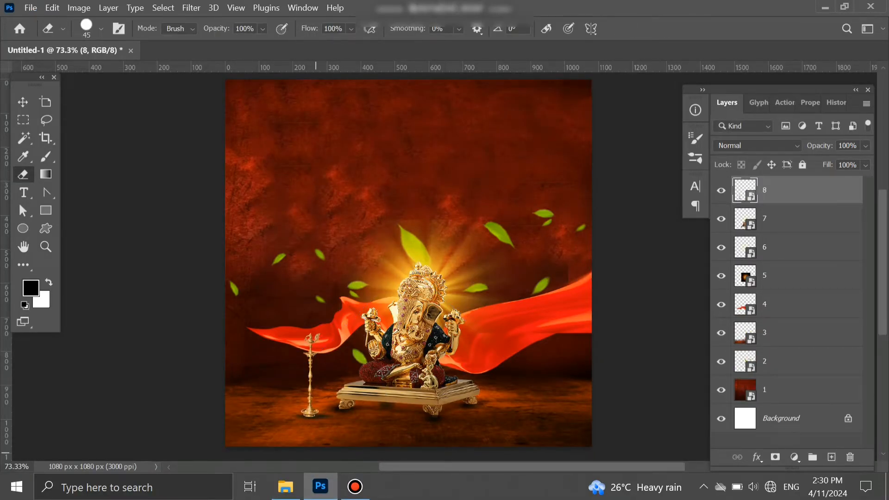
- Place the puja plate image 9 from the image folder on the floor beside the idol's platform and check it up close
click(286, 486)
drag(768, 167, 423, 428)
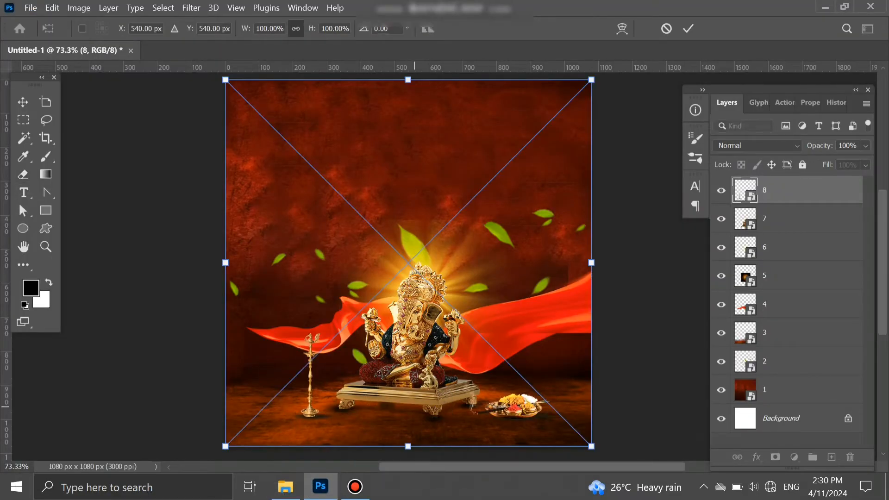
key(Return)
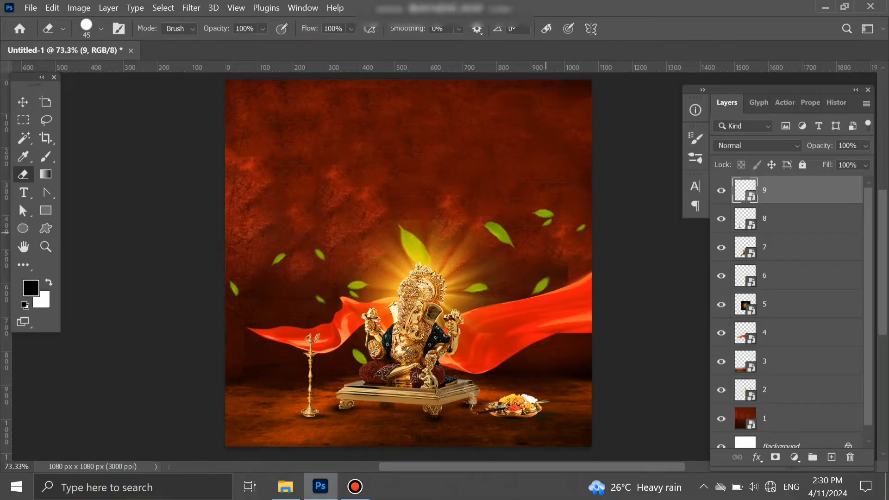
scroll(513, 419, up, 10)
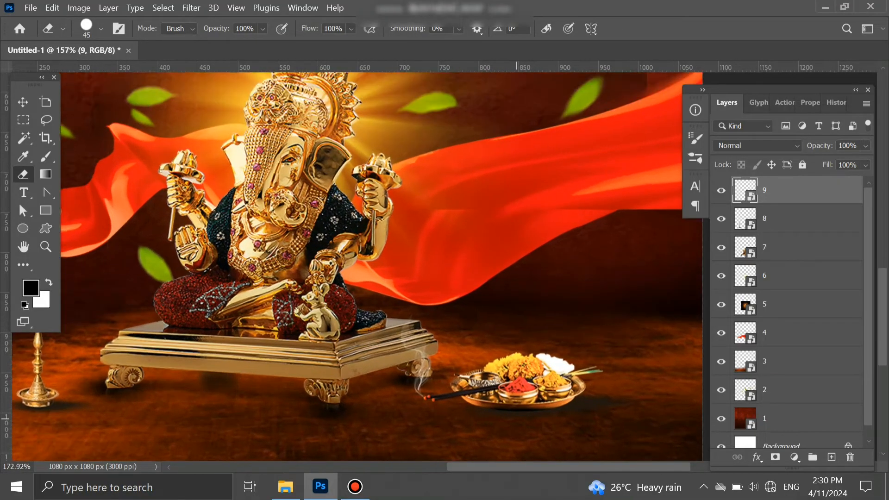
scroll(515, 419, down, 10)
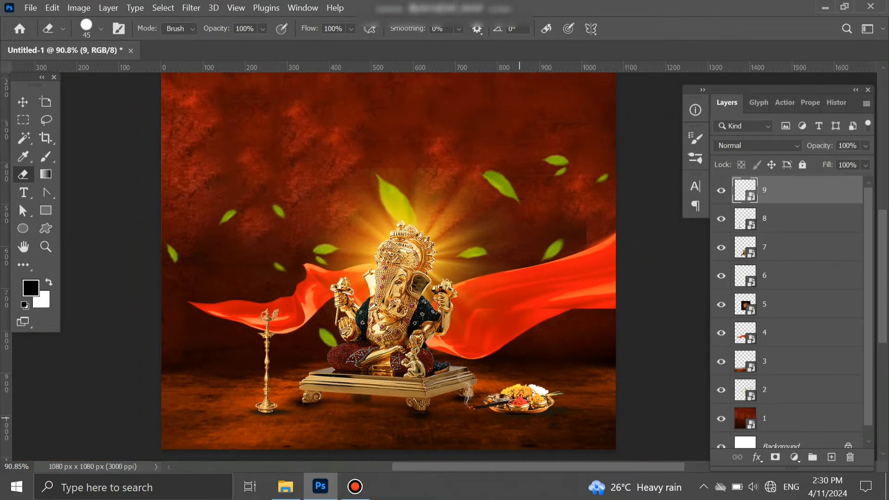
scroll(253, 368, up, 6)
scroll(252, 365, down, 8)
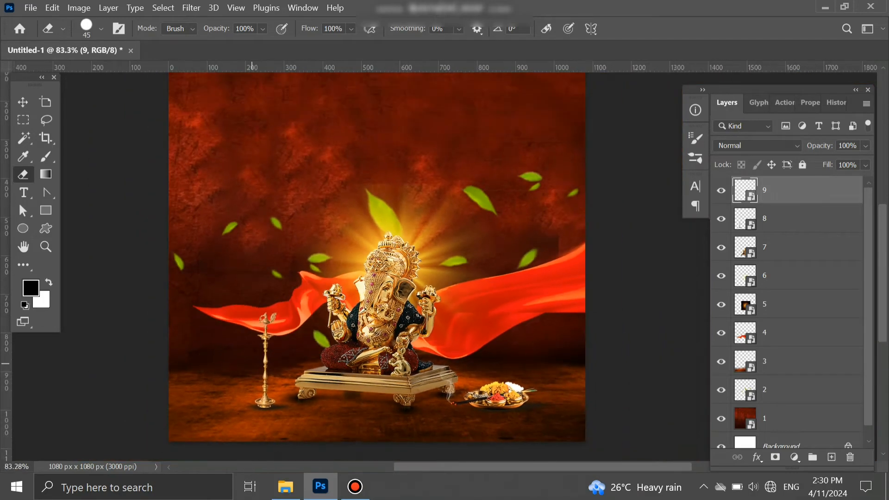
- Place the scattered flowers image 10 from the image folder on the floor in front of the idol's platform at its original size
scroll(253, 364, up, 1)
scroll(366, 259, up, 2)
scroll(366, 259, left, 2)
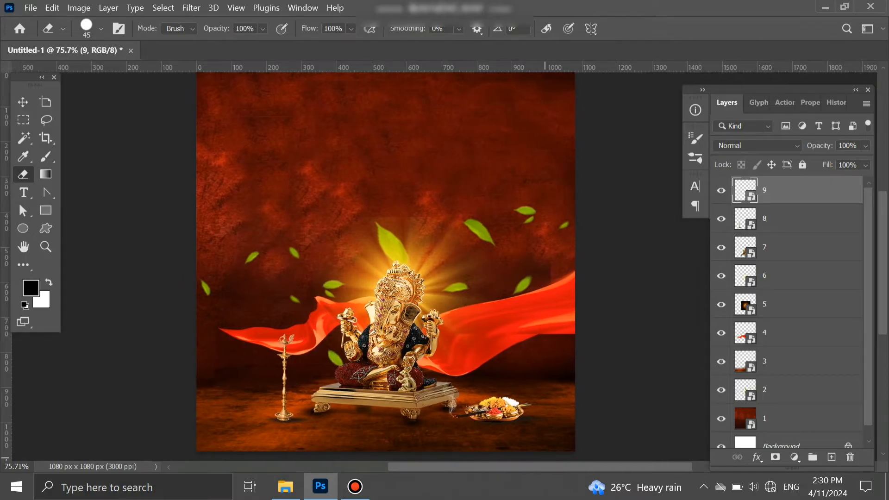
scroll(386, 262, up, 1)
scroll(385, 262, up, 2)
click(286, 486)
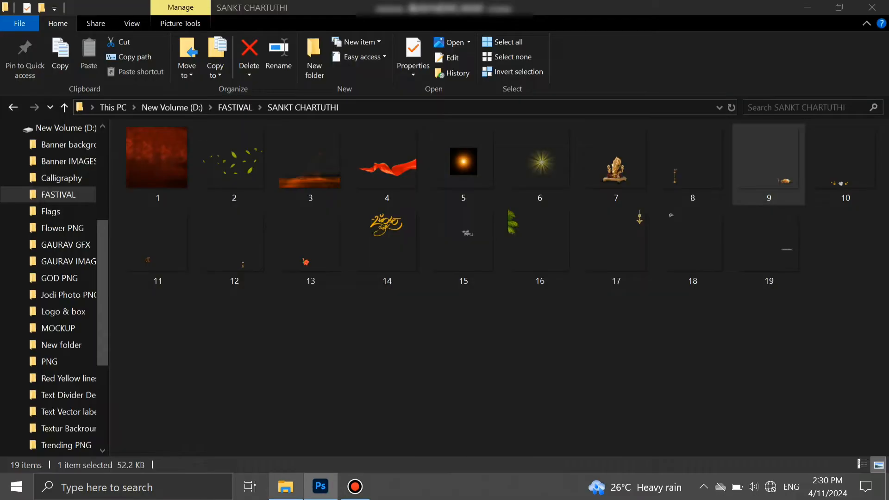
drag(846, 162, 366, 398)
key(Return)
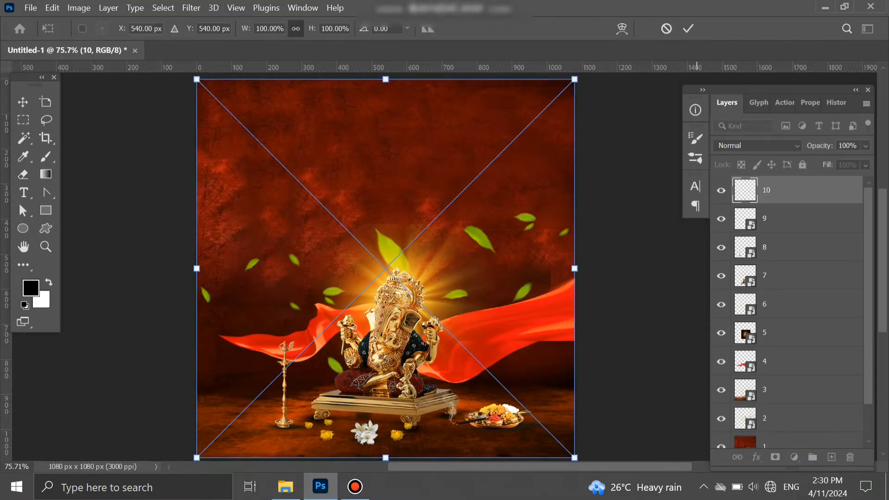
key(Return)
key(e)
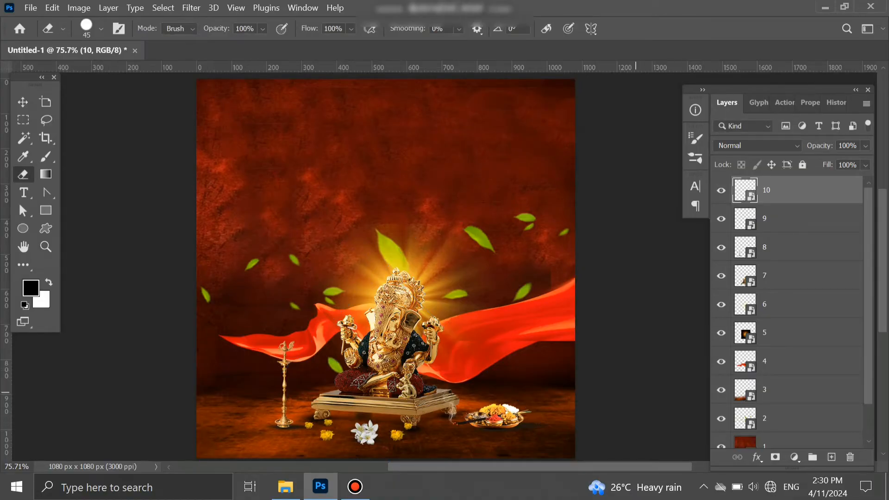
- Place the brown mouse image 11 from the image folder on the idol's platform and check it up close
click(286, 487)
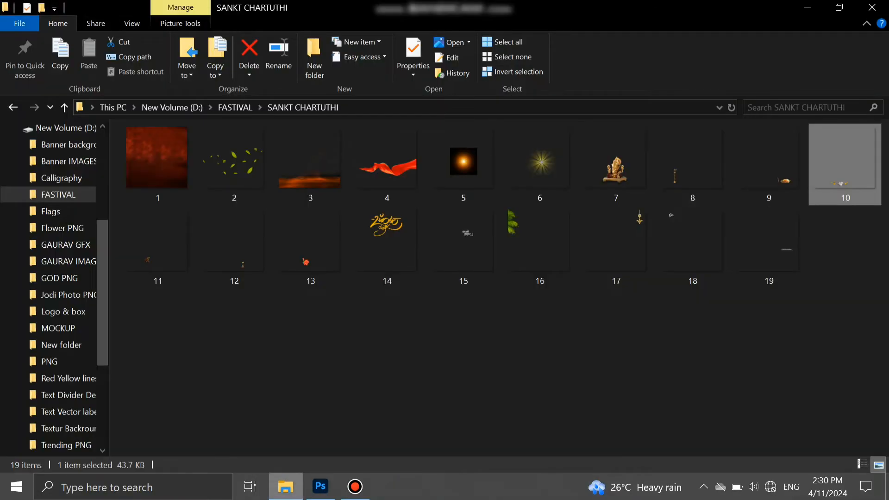
drag(158, 248, 343, 426)
scroll(320, 414, up, 3)
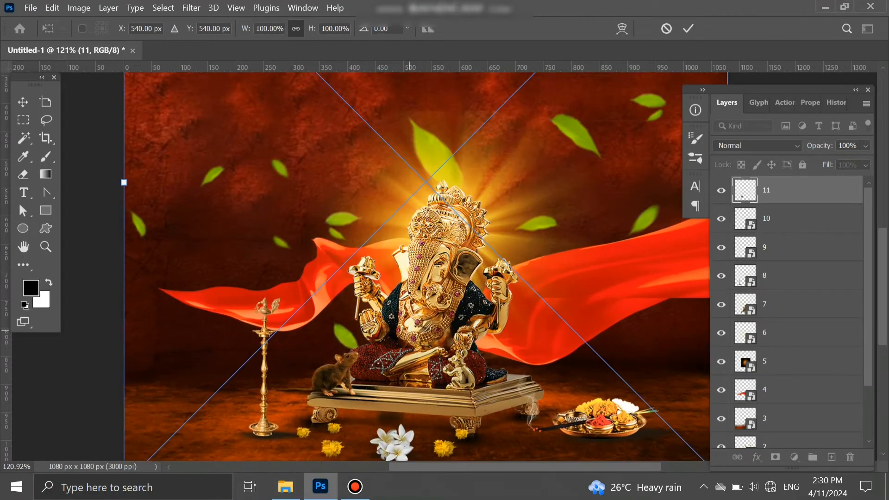
key(Return)
key(e)
scroll(370, 366, up, 3)
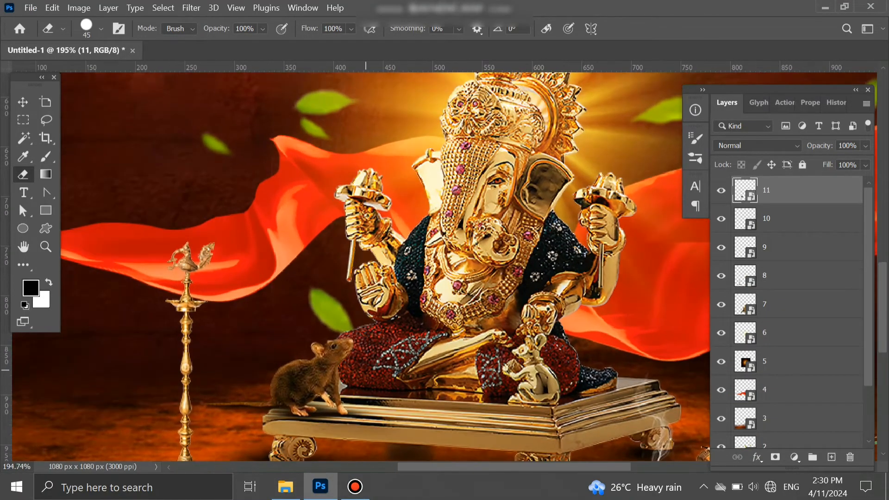
scroll(343, 278, down, 6)
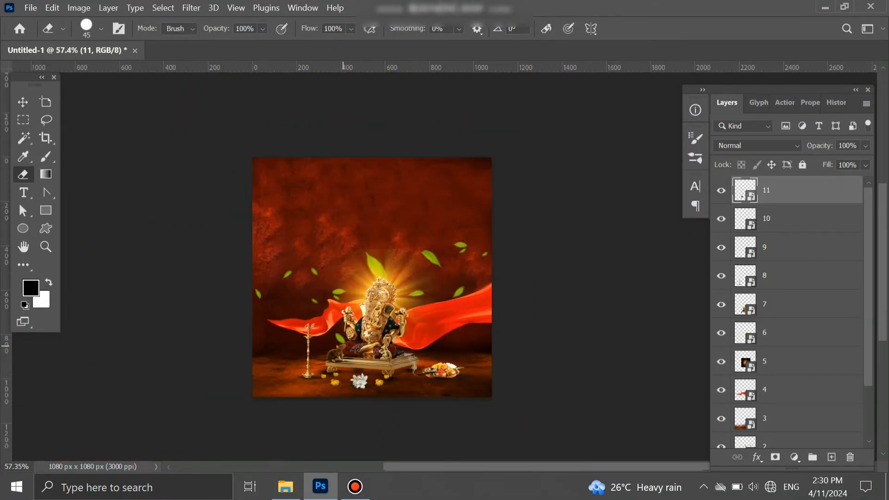
scroll(362, 286, up, 3)
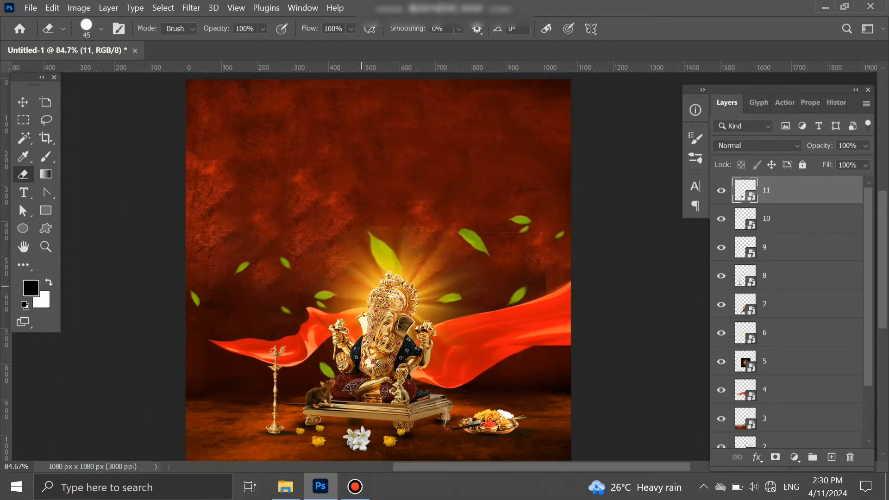
- Place the small brass bell-shaped image 12 from the image folder beside the puja plate, keeping it as a smart object
click(286, 486)
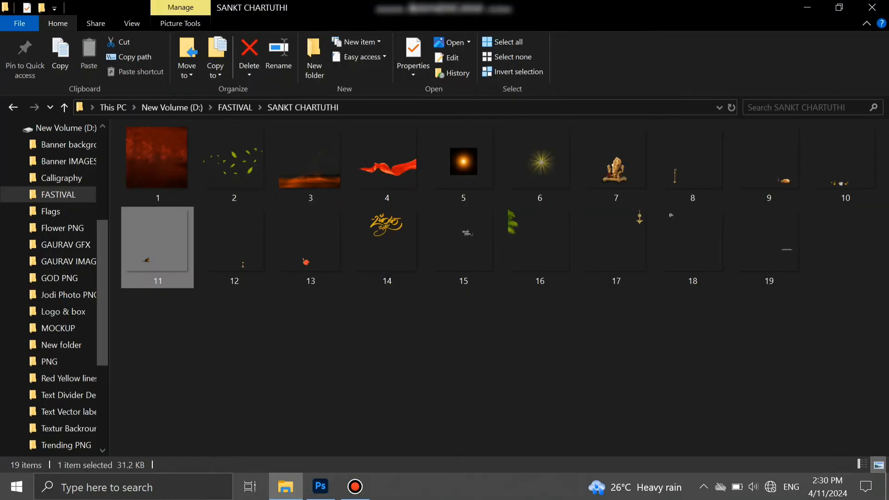
drag(234, 245, 328, 306)
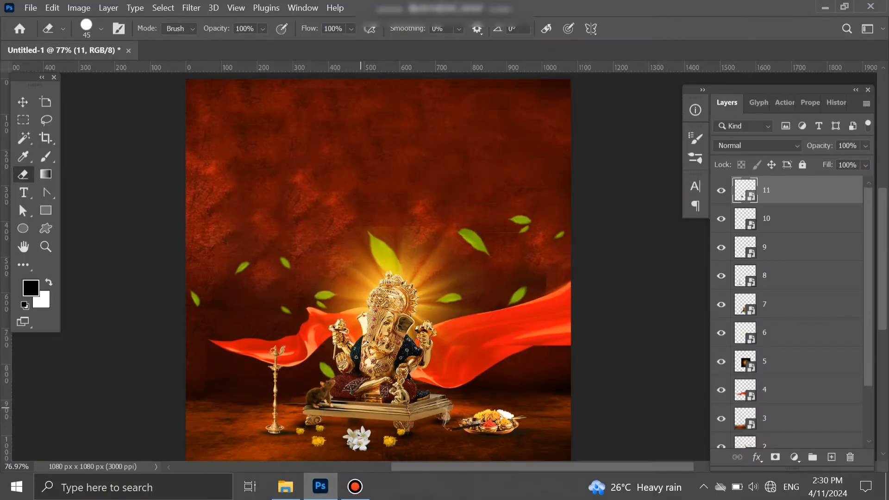
click(688, 29)
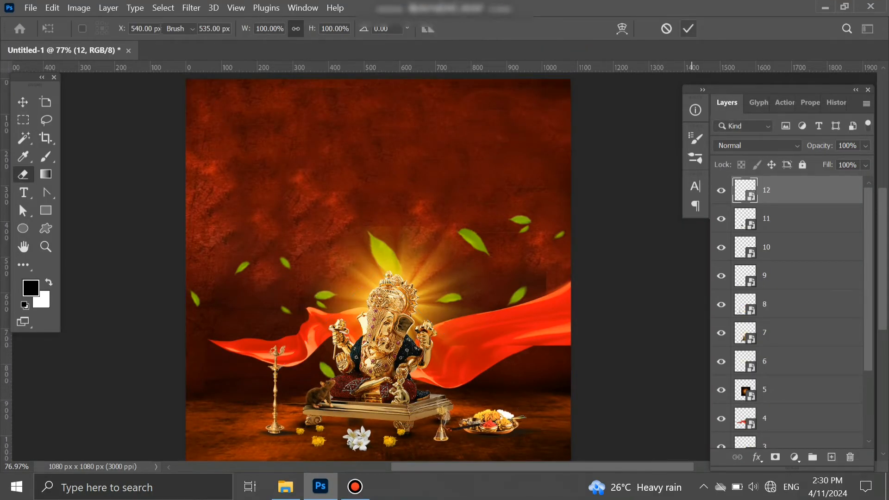
click(619, 161)
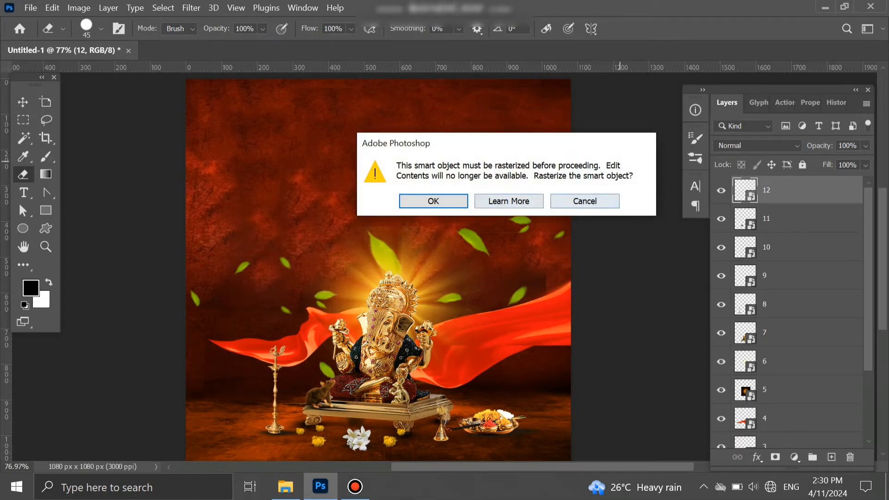
click(573, 201)
scroll(572, 198, down, 2)
scroll(392, 260, up, 1)
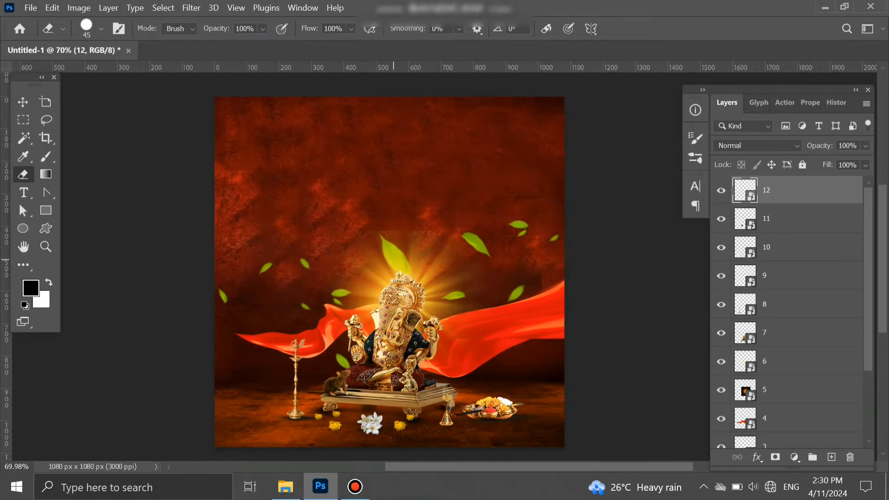
- Place the red hibiscus flower image 13 from the image folder in front of the platform at its original size
click(286, 486)
drag(307, 250, 366, 396)
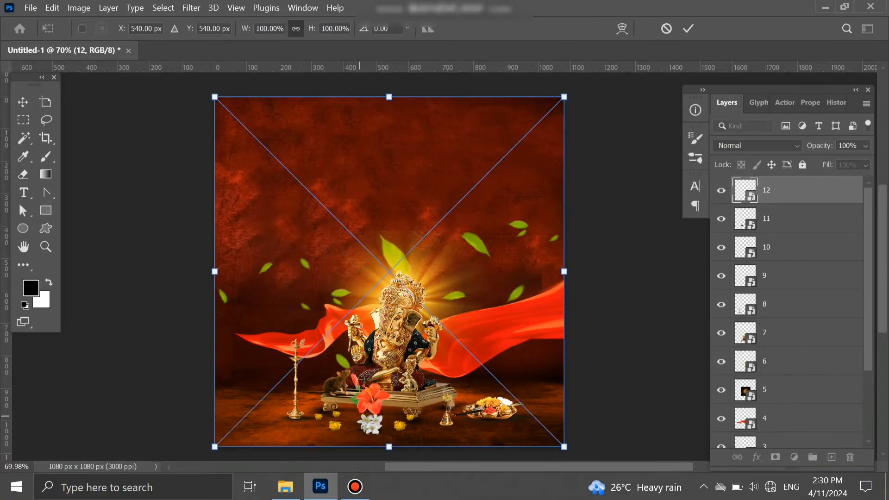
key(Return)
key(e)
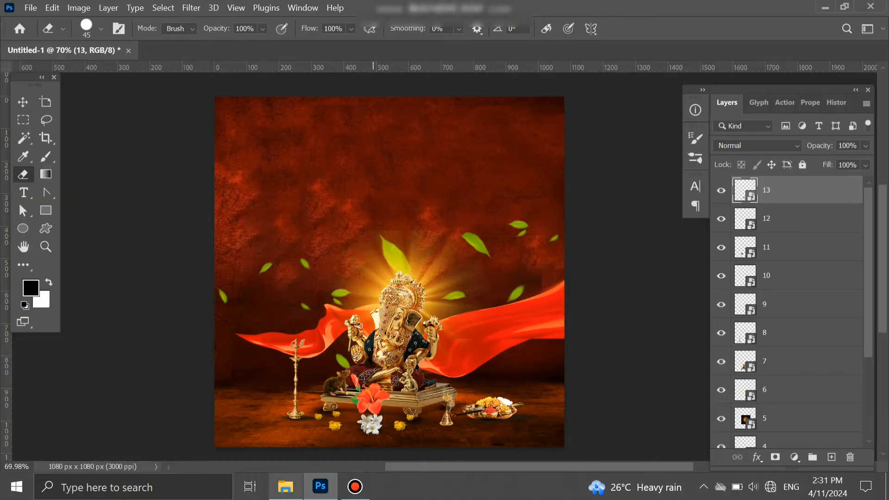
- Place the golden calligraphy title image 14 from the image folder above the idol and check its texture up close
click(286, 486)
drag(387, 245, 404, 404)
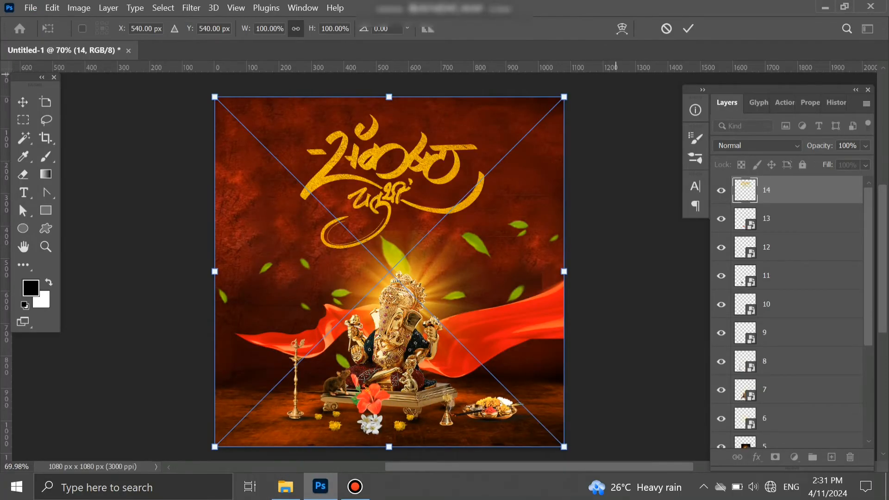
click(688, 28)
key(e)
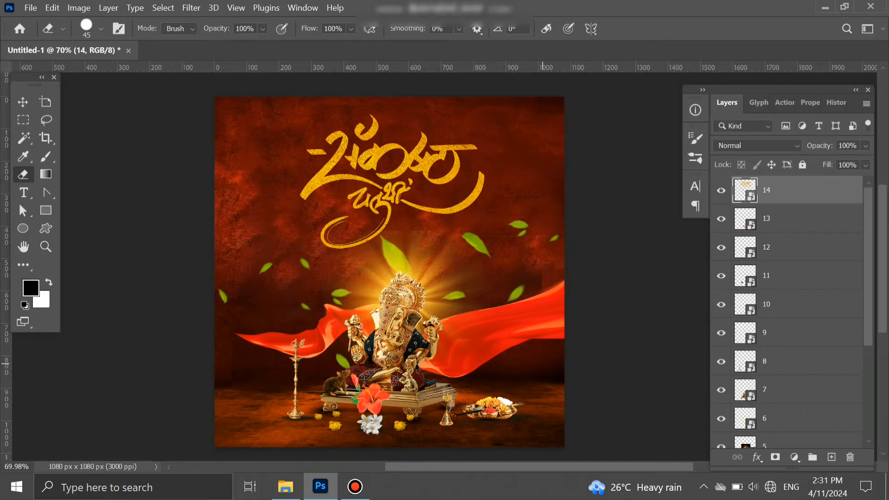
scroll(394, 163, up, 5)
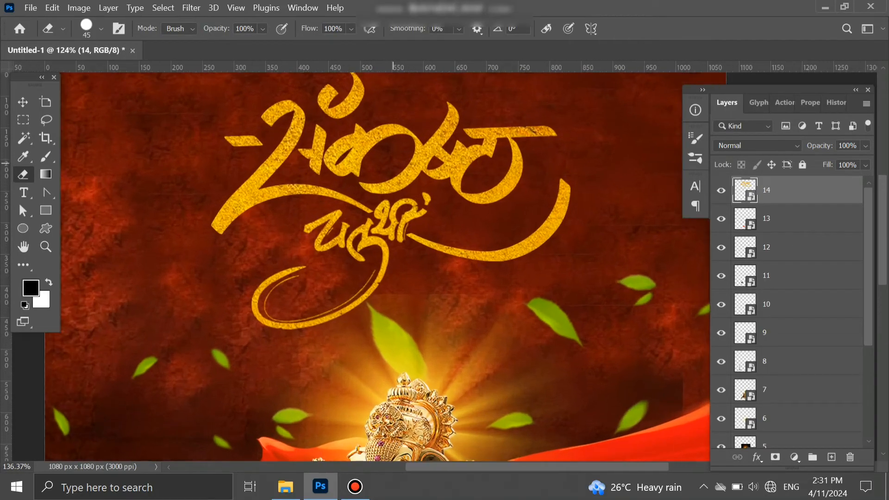
scroll(393, 163, down, 4)
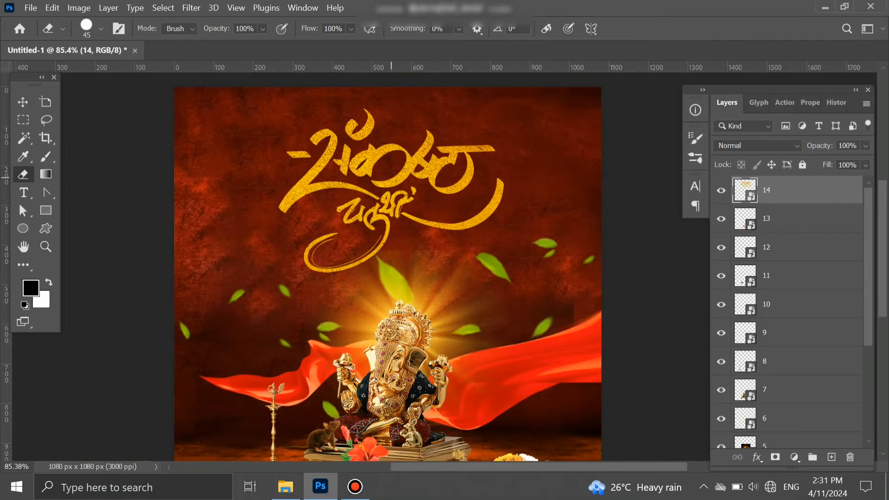
scroll(399, 115, up, 1)
scroll(398, 116, down, 2)
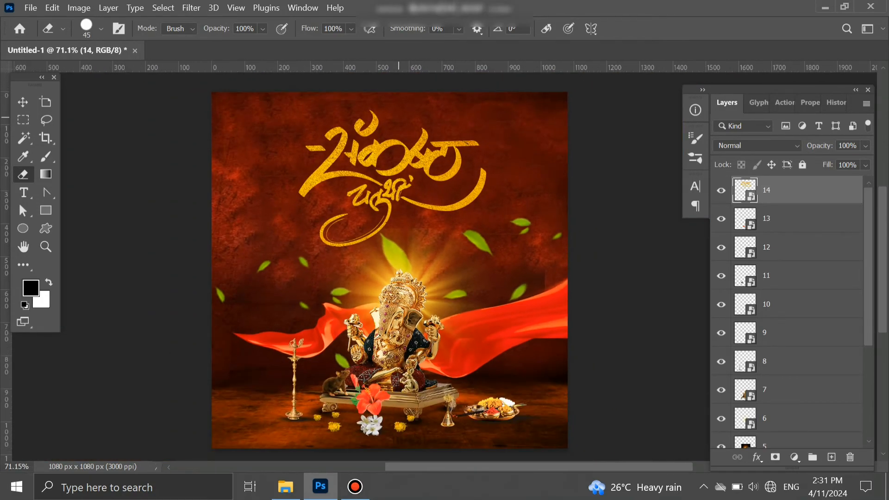
- Place the white greeting text image 15 from the image folder beneath the golden title and check it up close
click(286, 486)
drag(463, 241, 370, 366)
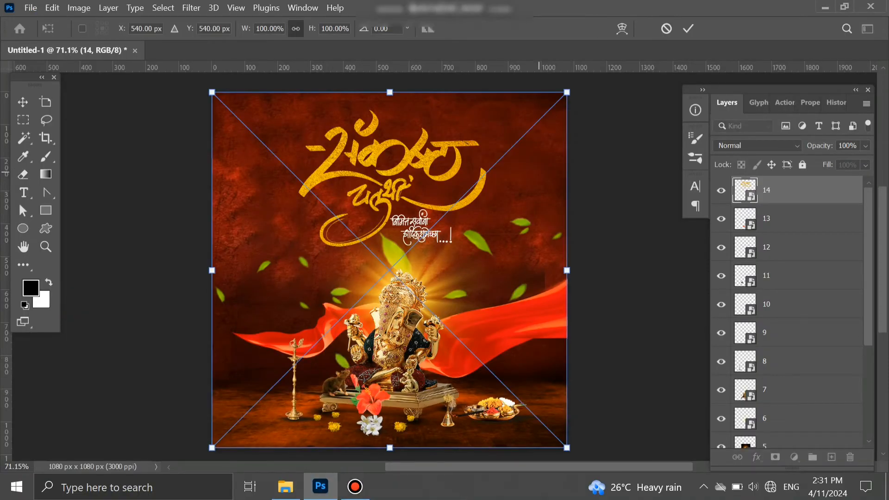
key(Return)
key(e)
scroll(449, 221, up, 6)
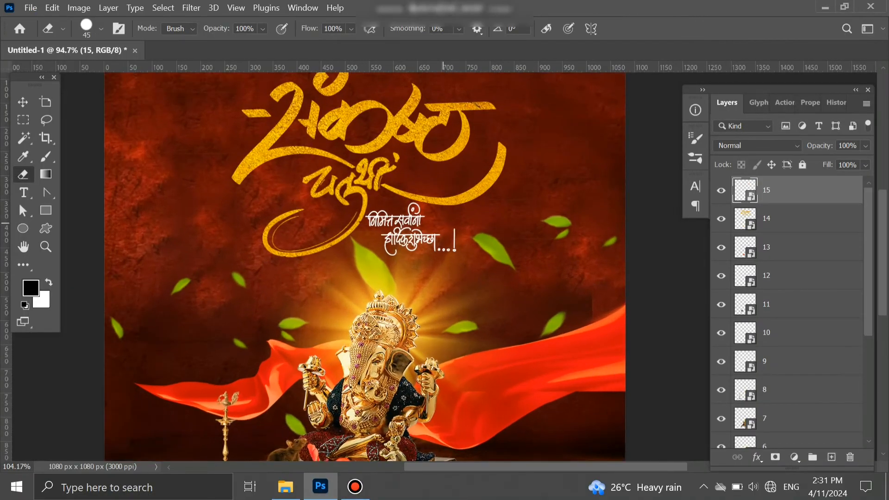
scroll(443, 221, down, 6)
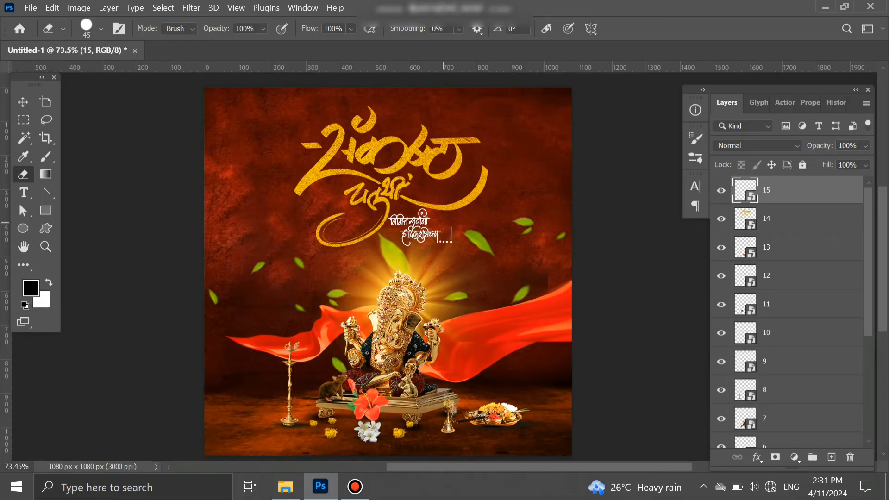
- Place the green palm leaves image 16 from the image folder along the poster's upper-left edge, keeping it as a smart object
click(286, 486)
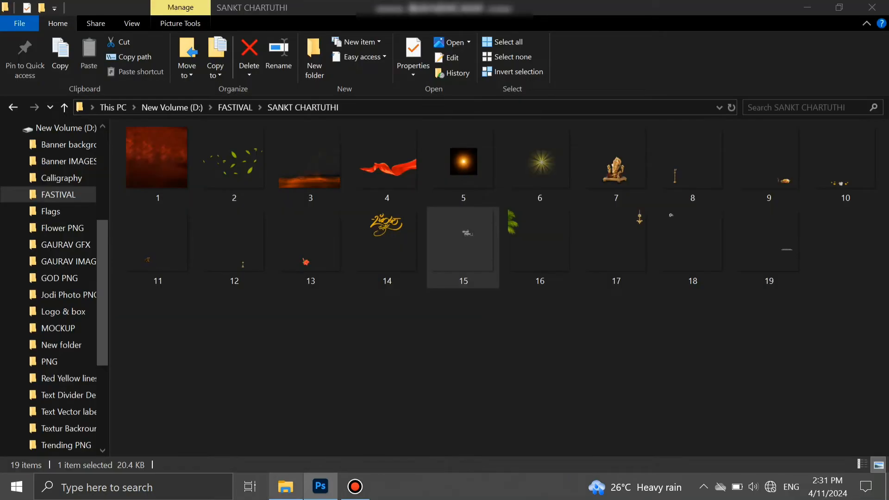
drag(539, 241, 320, 486)
drag(352, 383, 534, 192)
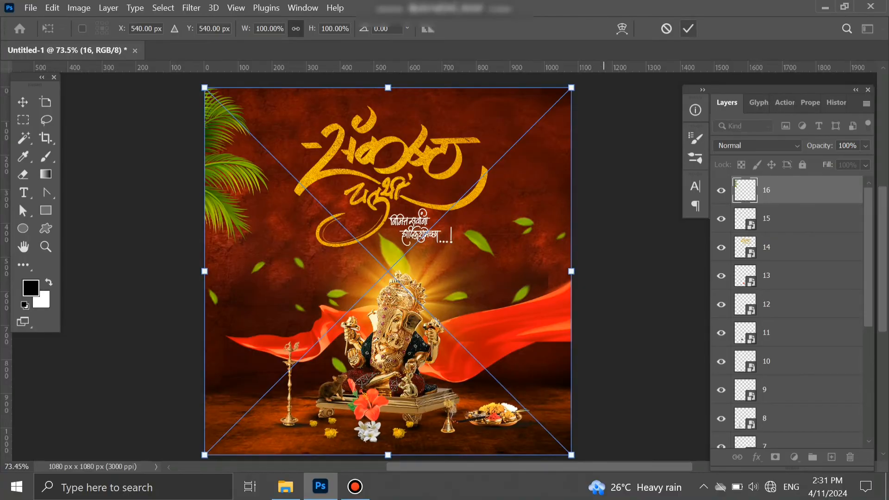
key(Return)
click(645, 145)
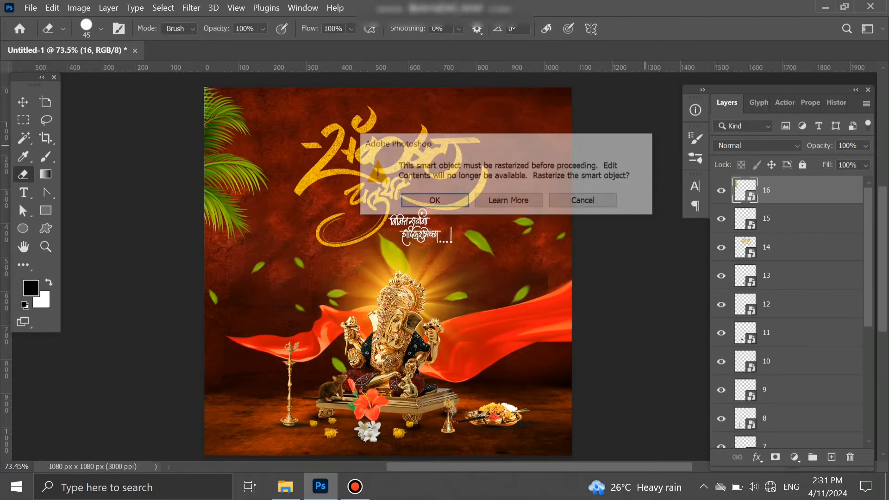
click(599, 200)
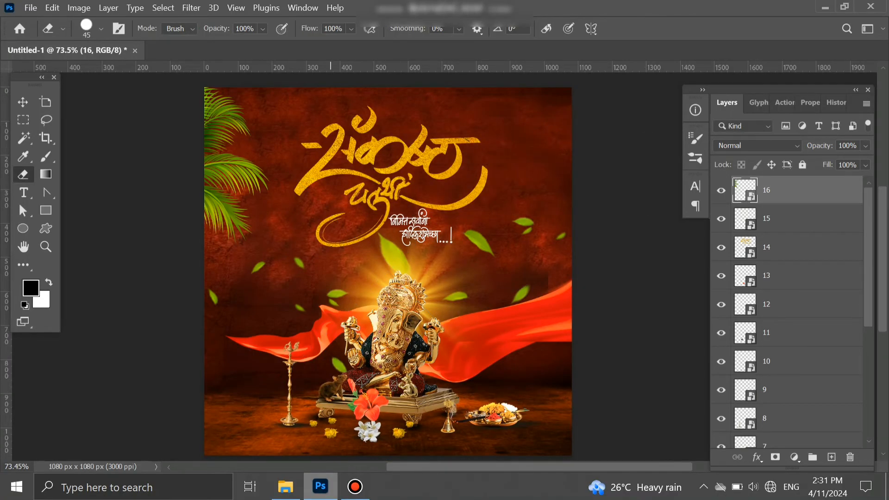
- Place the hanging brass lamp image 17 from the image folder in the poster's upper-right corner at its original size
click(286, 486)
click(616, 245)
drag(616, 245, 426, 364)
click(688, 29)
click(626, 133)
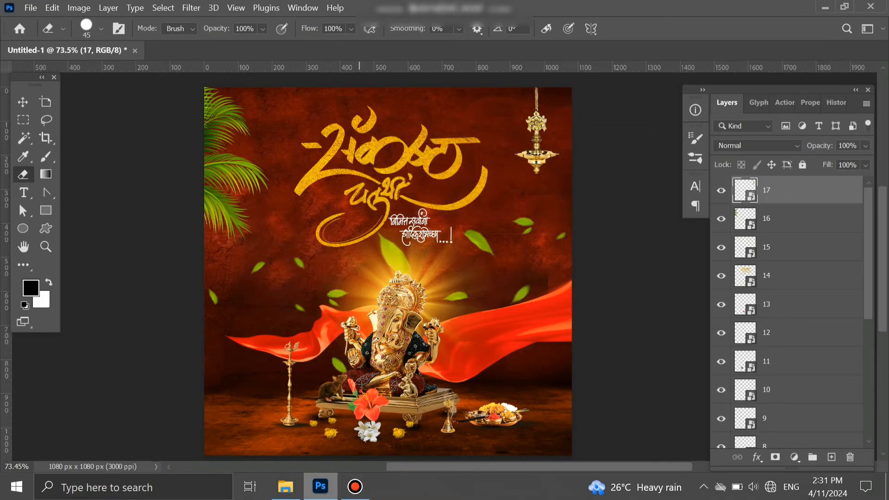
- Place the white logo image 18 from the image folder between the palm leaves and the golden title at its original size
click(286, 486)
drag(693, 245, 405, 417)
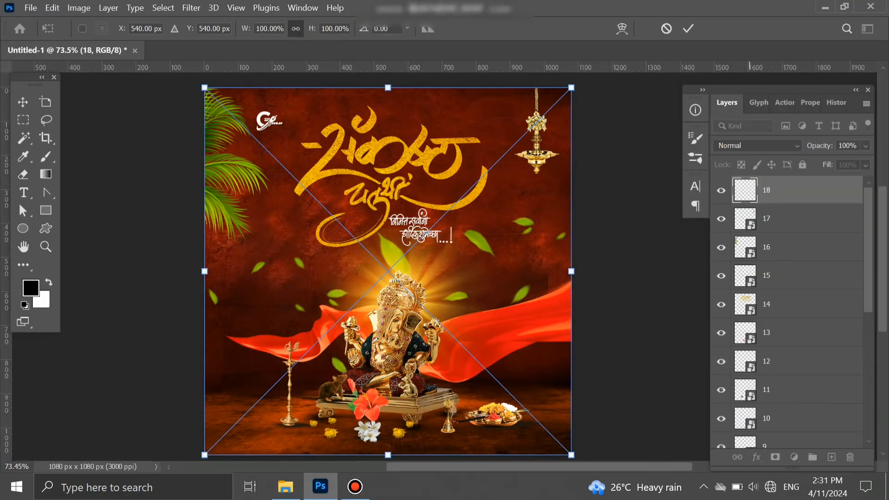
key(Return)
key(e)
- Set the logo layer's blend mode to Overlay, keep it as a smart object, and check the logo up close
click(757, 145)
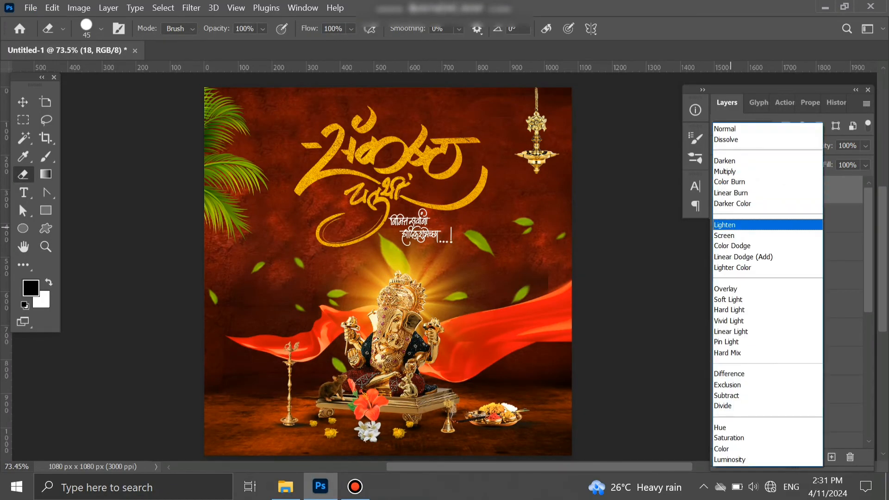
key(Return)
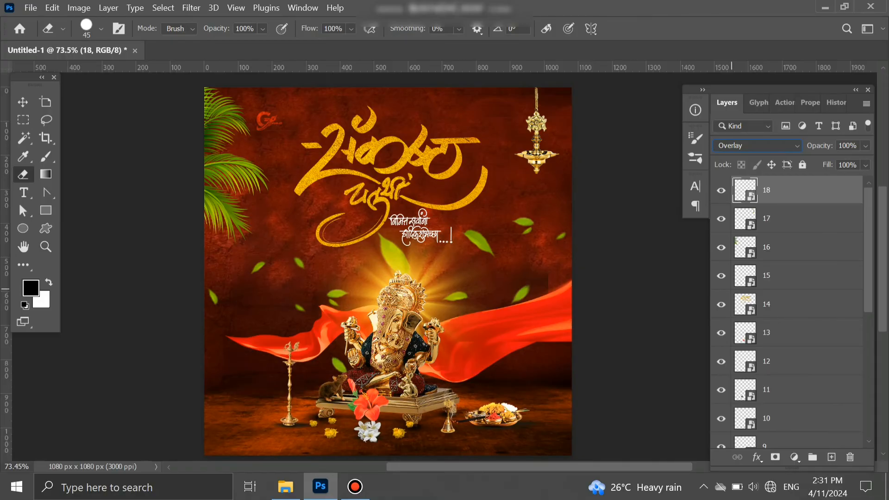
click(311, 106)
click(585, 200)
scroll(311, 107, up, 9)
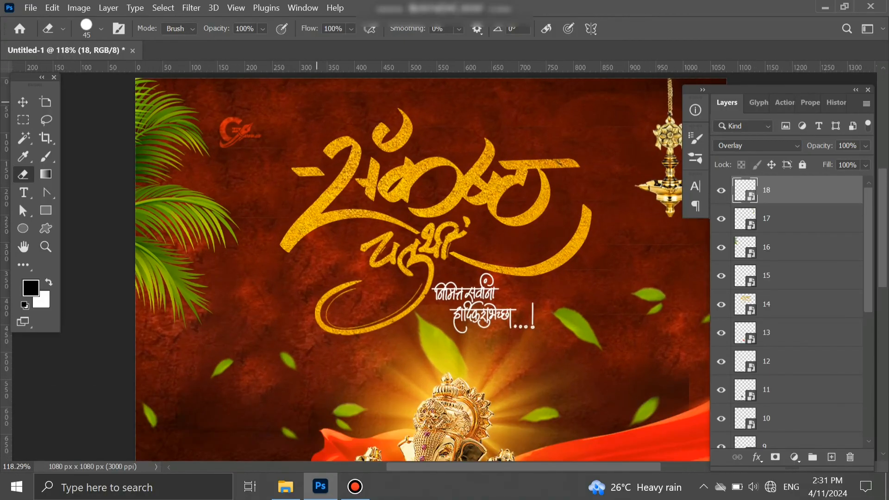
scroll(301, 110, down, 9)
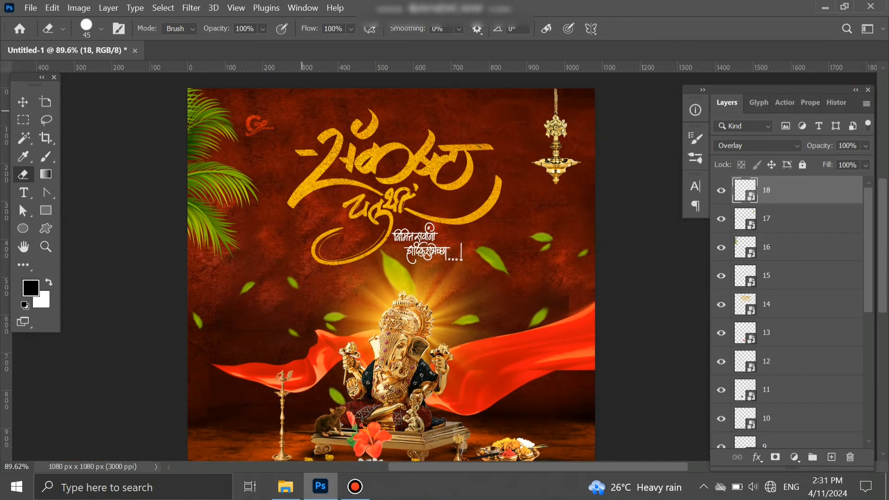
scroll(382, 275, down, 1)
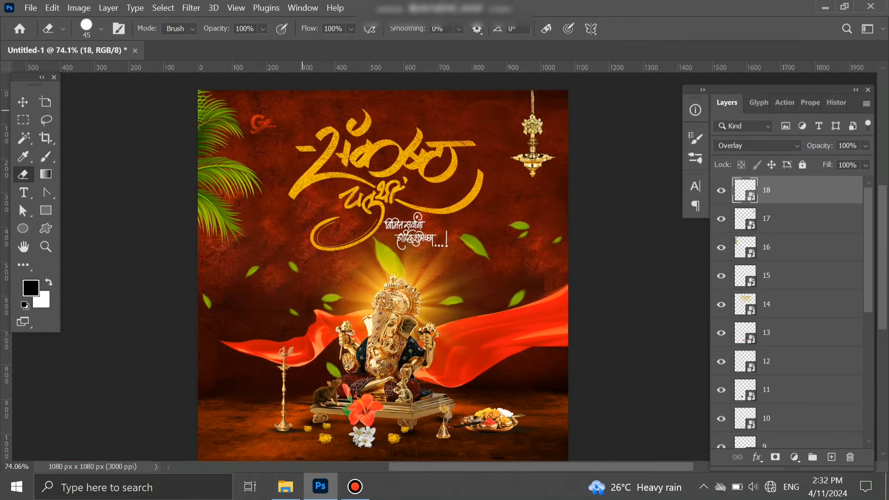
- Place the designer credit text image 19 from the image folder over the red cloth and check it up close and in the whole poster
click(286, 487)
drag(768, 246, 365, 355)
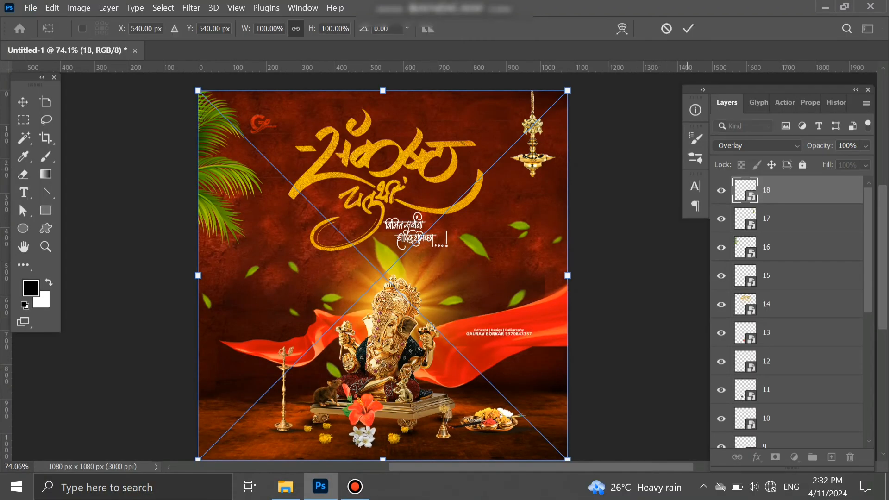
key(Return)
key(e)
scroll(561, 357, up, 2)
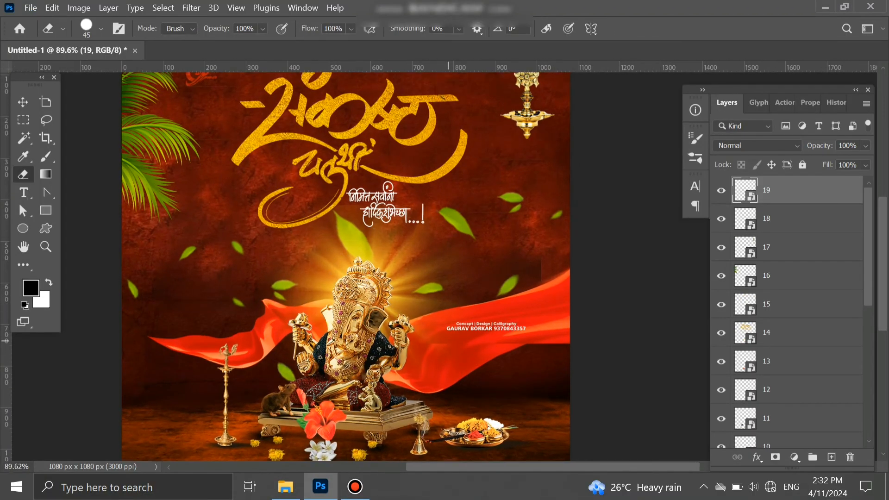
scroll(476, 342, up, 4)
scroll(515, 344, down, 5)
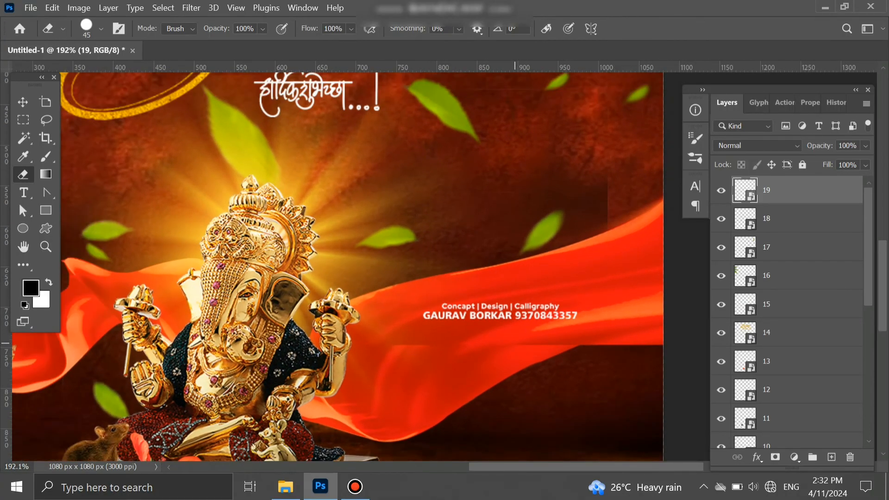
scroll(532, 338, down, 1)
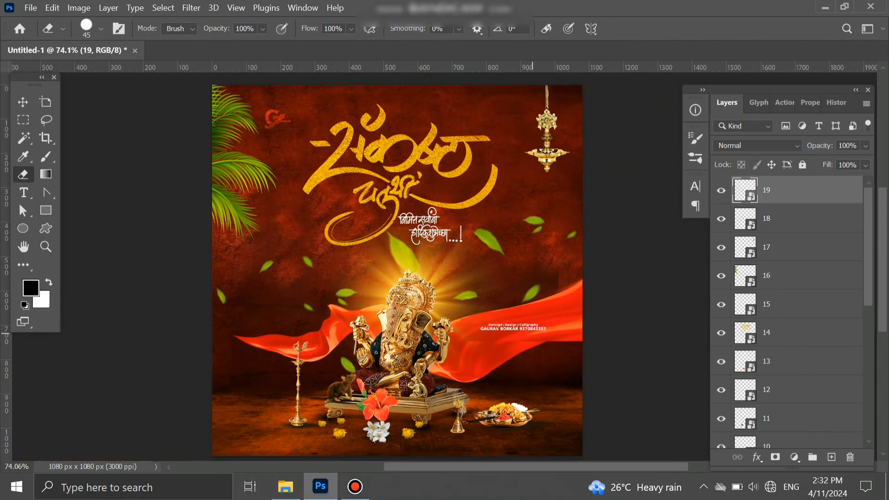
scroll(397, 270, left, 2)
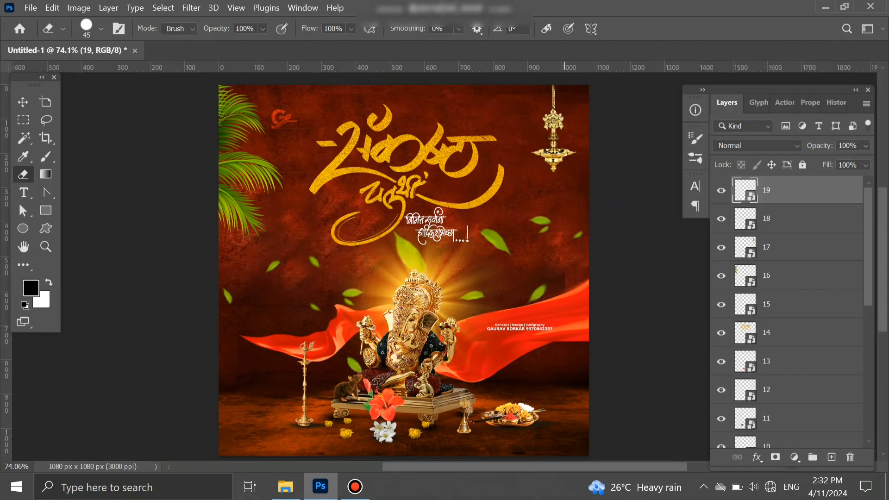